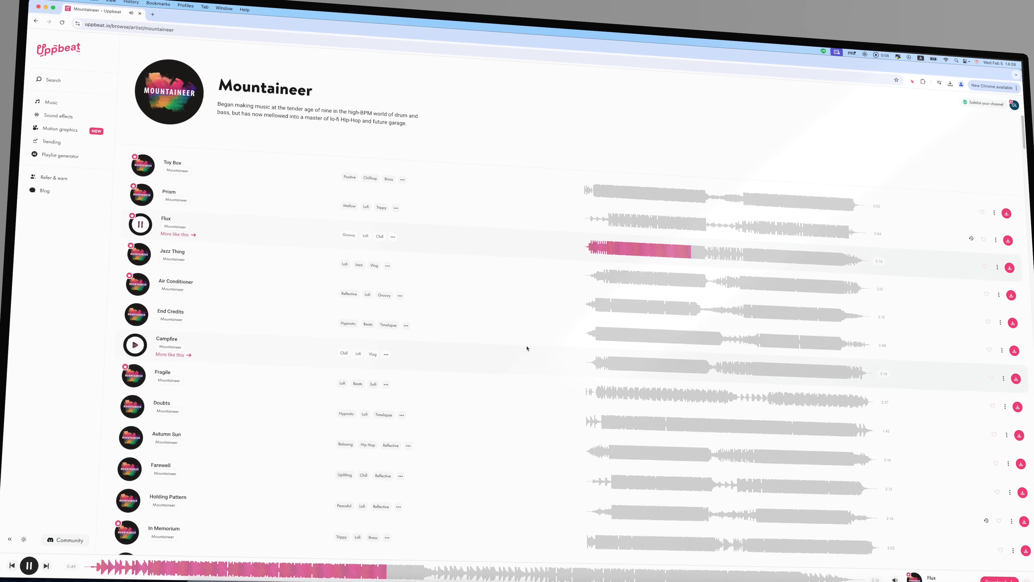
Browse Uppbeat's Mountaineer and retro tracks and its trending music and sound effects for suitable audio.
{"action": "scroll", "coordinate": [527, 348], "scroll_direction": "down", "scroll_amount": 10}
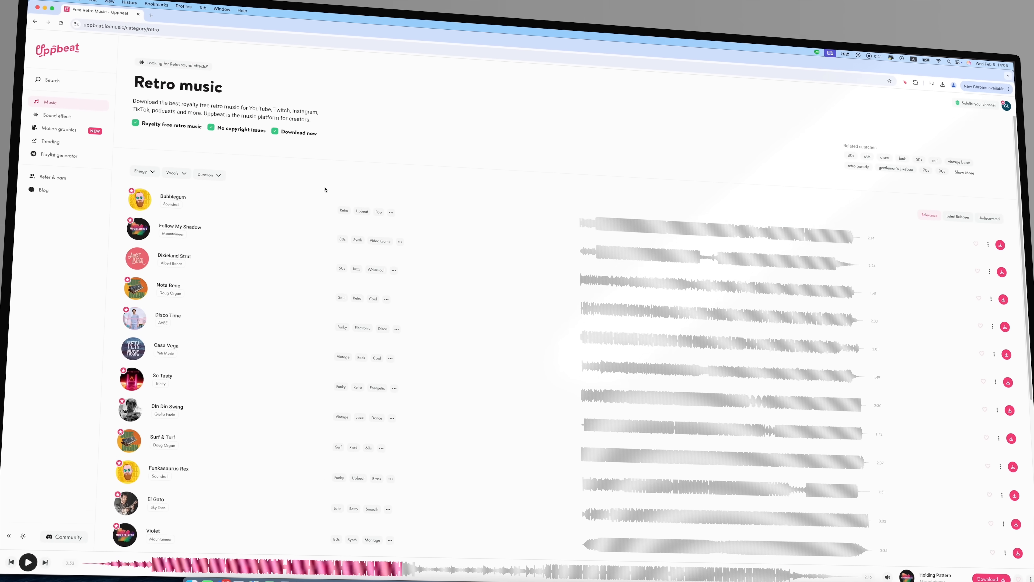
{"action": "left_click", "coordinate": [81, 158]}
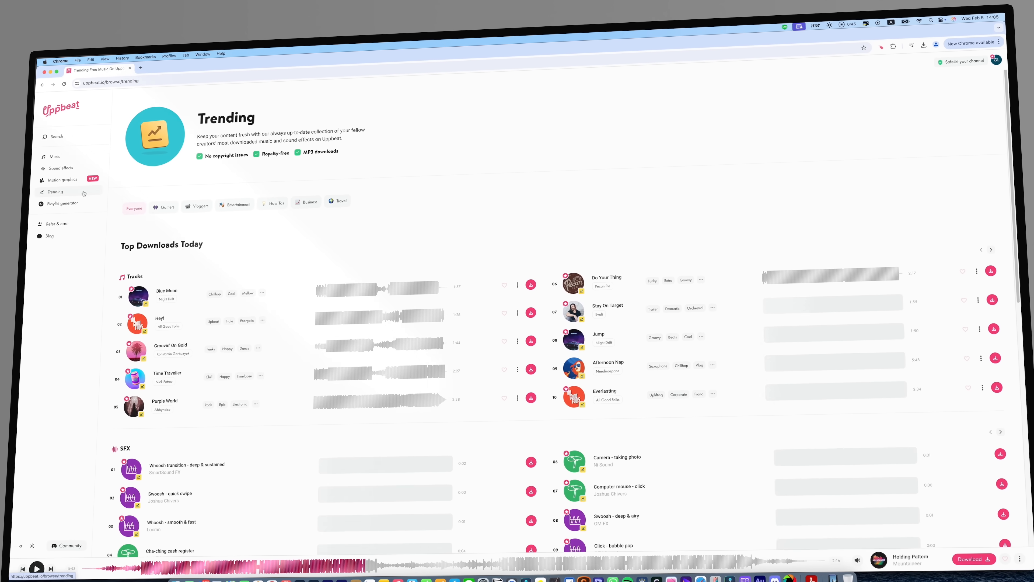
{"action": "scroll", "coordinate": [299, 365], "scroll_direction": "down", "scroll_amount": 7}
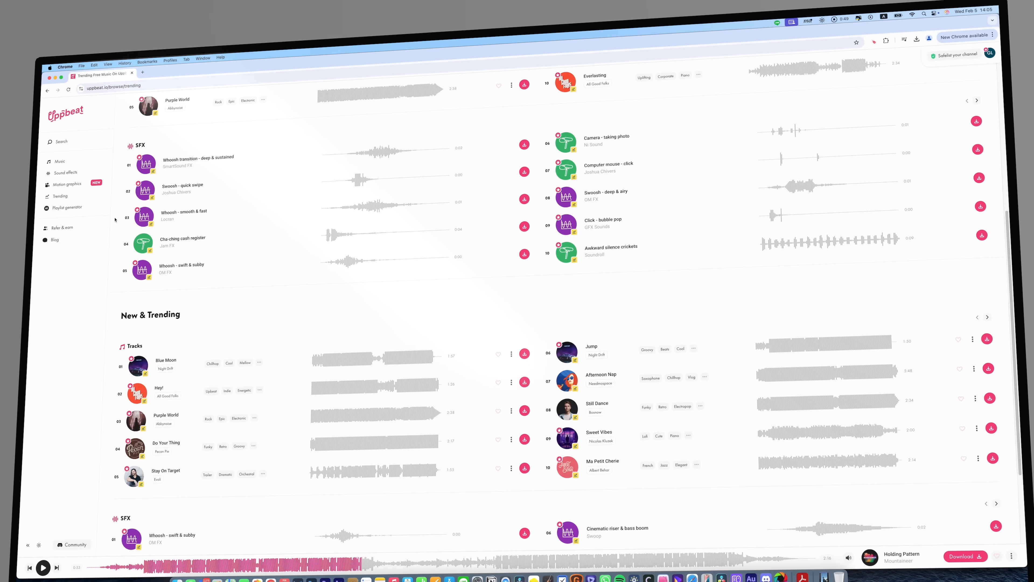
{"action": "left_click", "coordinate": [66, 175]}
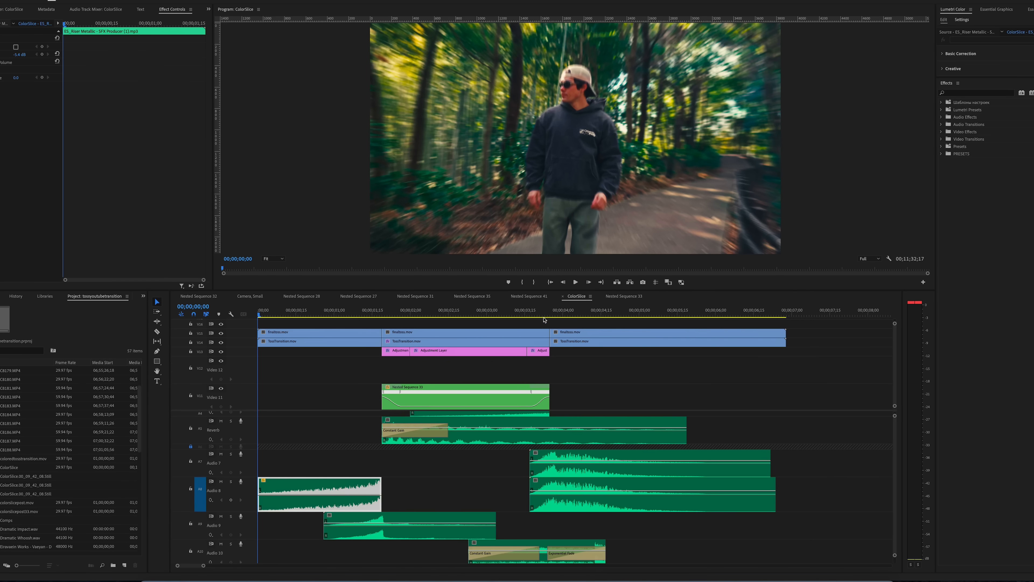
Switch to Premiere Pro and play the ColorSlice sequence from its start.
{"action": "left_click", "coordinate": [359, 380]}
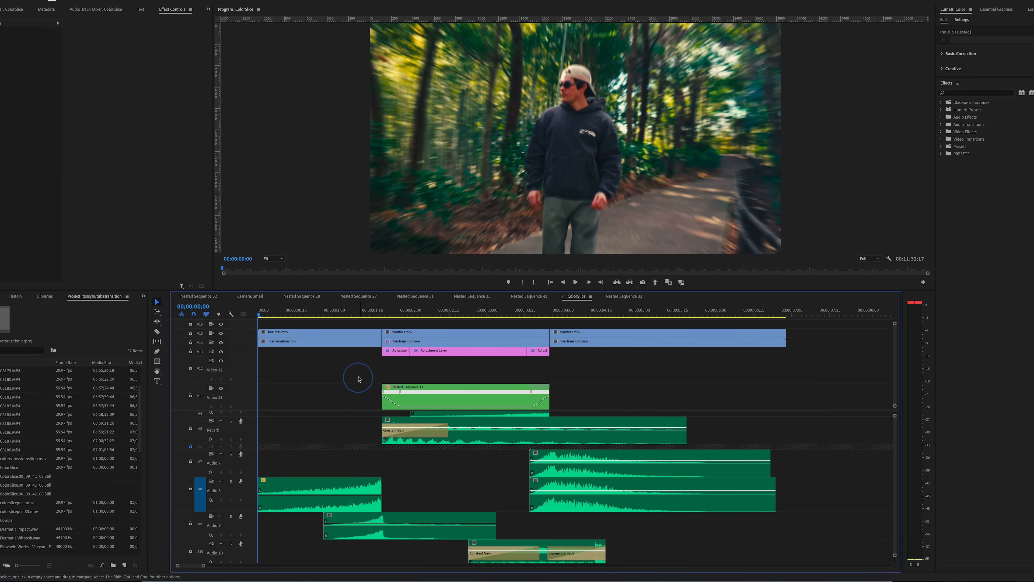
{"action": "key", "text": "space"}
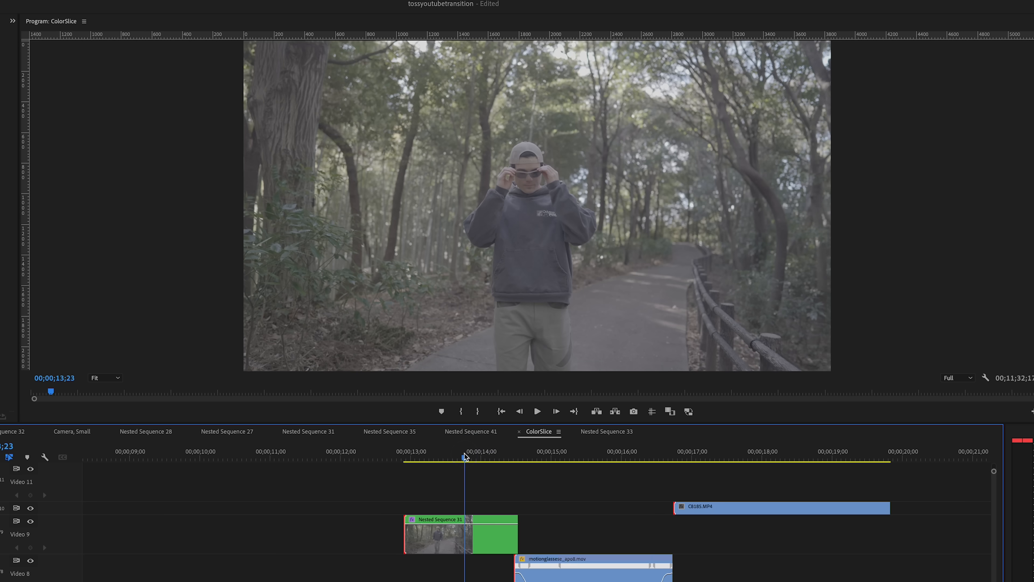
Switch to DaVinci Resolve and open the rotate.mov timeline clip in Fusion.
{"action": "left_click_drag", "start_coordinate": [461, 456], "coordinate": [698, 460]}
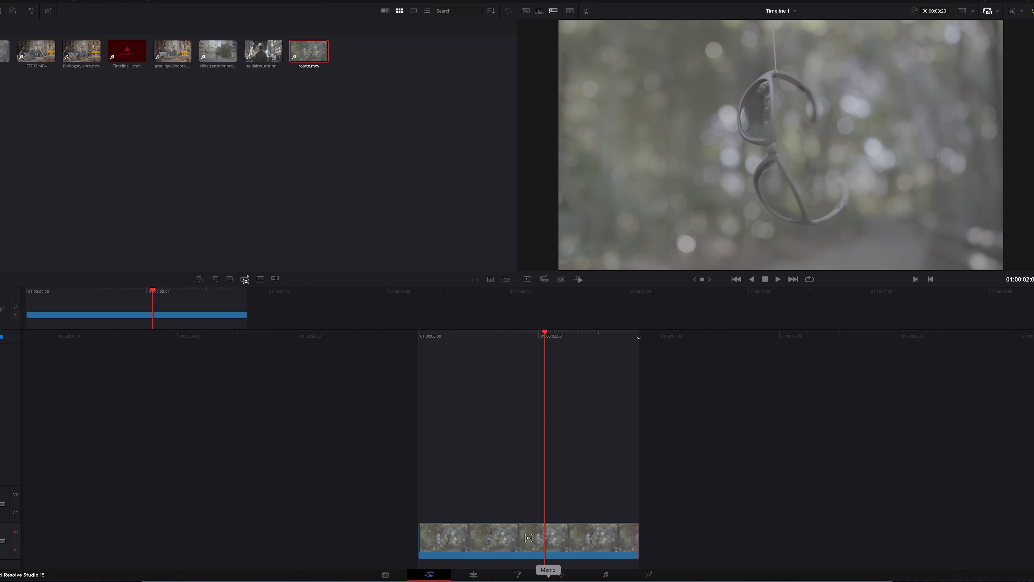
{"action": "left_click", "coordinate": [561, 575]}
{"action": "left_click", "coordinate": [518, 575]}
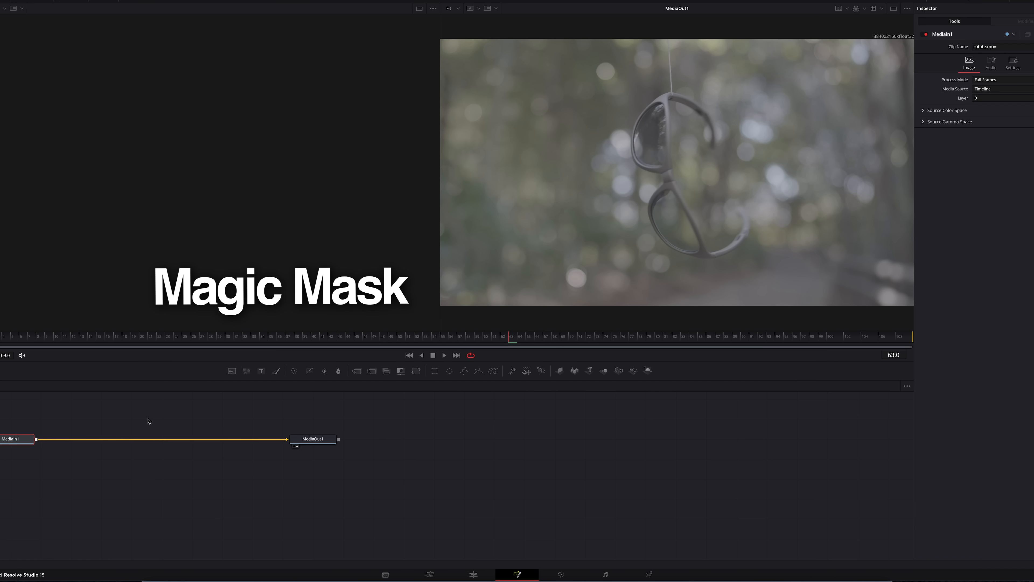
Add a Magic Mask node after MediaIn1 and position it midway between MediaIn1 and MediaOut1.
{"action": "key", "text": "shift+space"}
{"action": "type", "text": "magic mask"}
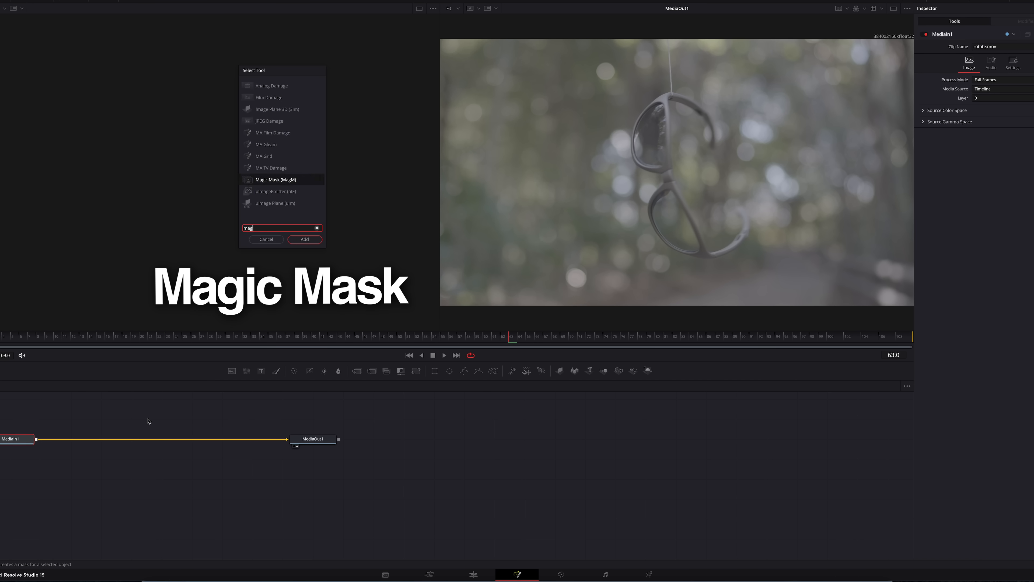
{"action": "key", "text": "Return"}
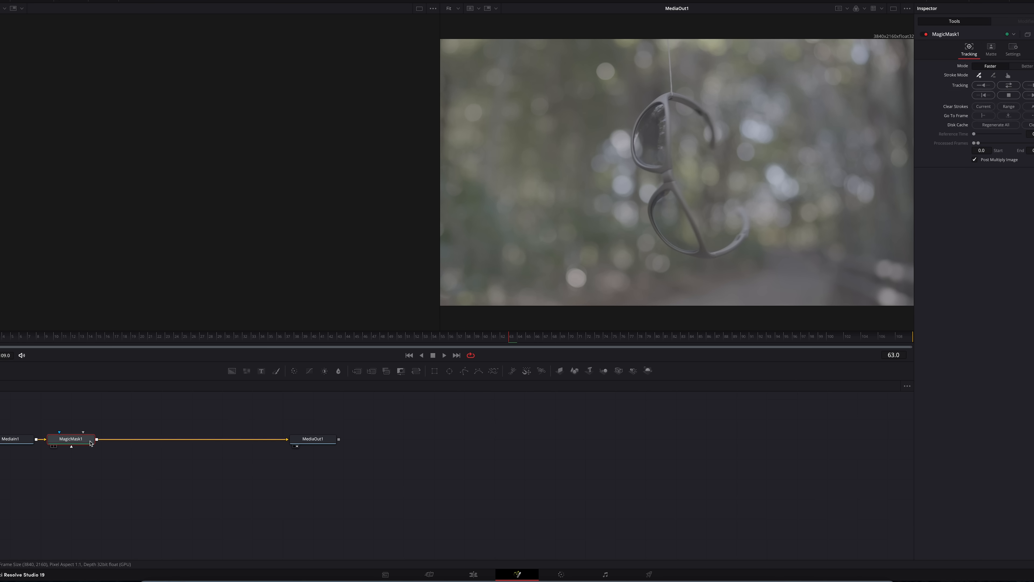
{"action": "left_click_drag", "start_coordinate": [90, 443], "coordinate": [178, 440]}
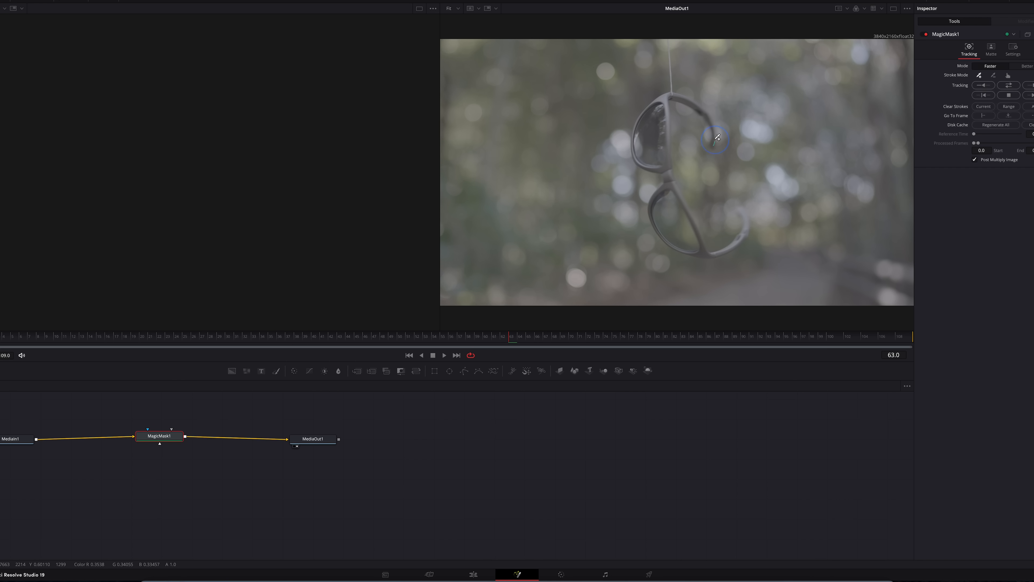
Paint include strokes along the sunglasses' frame and lenses, and exclude strokes over the background between and beside the arms.
{"action": "left_click_drag", "start_coordinate": [718, 138], "coordinate": [718, 129]}
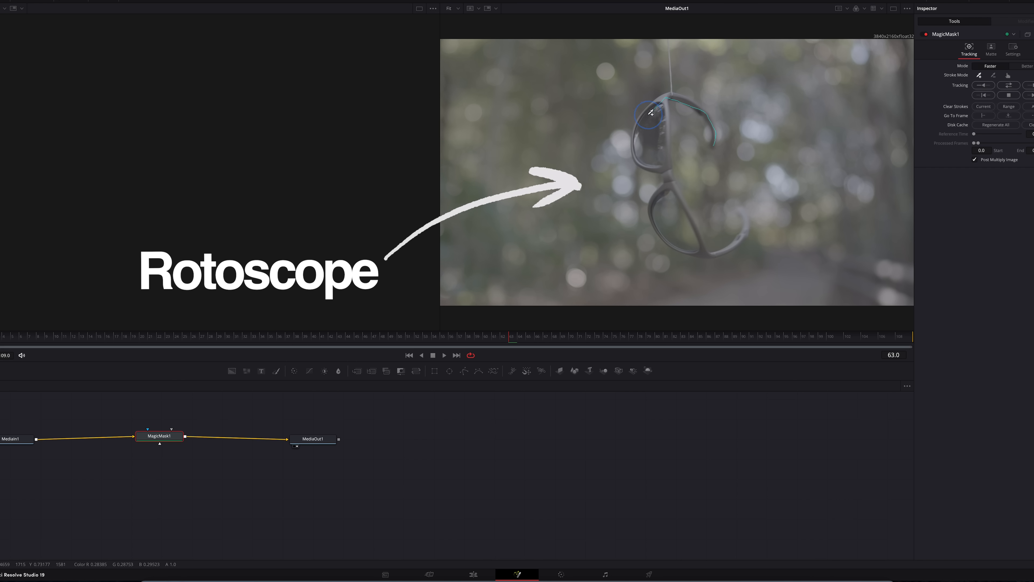
{"action": "mouse_move", "coordinate": [653, 162]}
{"action": "left_mouse_down"}
{"action": "mouse_move", "coordinate": [667, 116]}
{"action": "mouse_move", "coordinate": [668, 158]}
{"action": "left_mouse_up"}
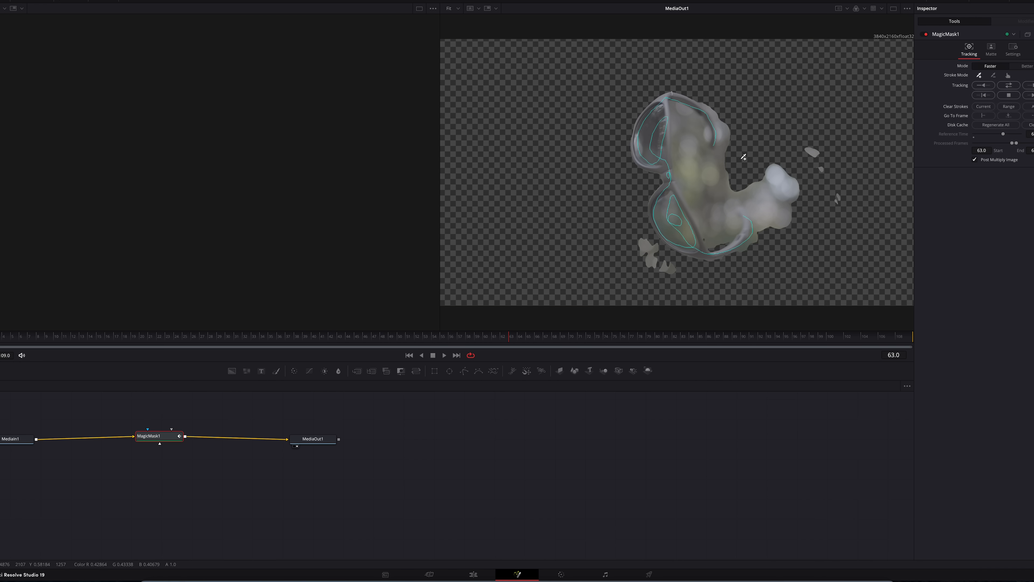
{"action": "mouse_move", "coordinate": [687, 165]}
{"action": "left_mouse_down"}
{"action": "mouse_move", "coordinate": [754, 189]}
{"action": "mouse_move", "coordinate": [793, 255]}
{"action": "left_mouse_up"}
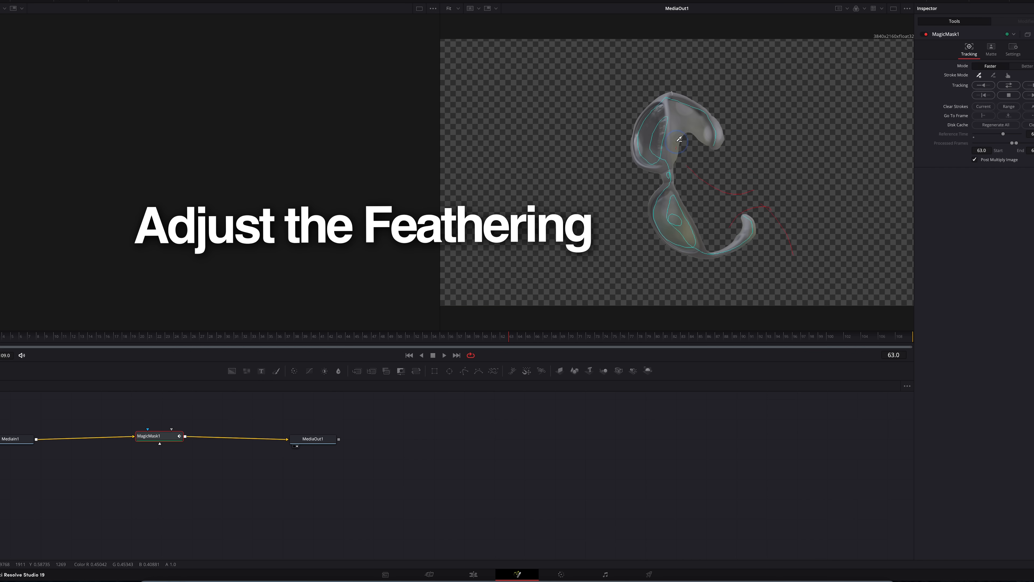
{"action": "left_click_drag", "start_coordinate": [678, 116], "coordinate": [701, 163]}
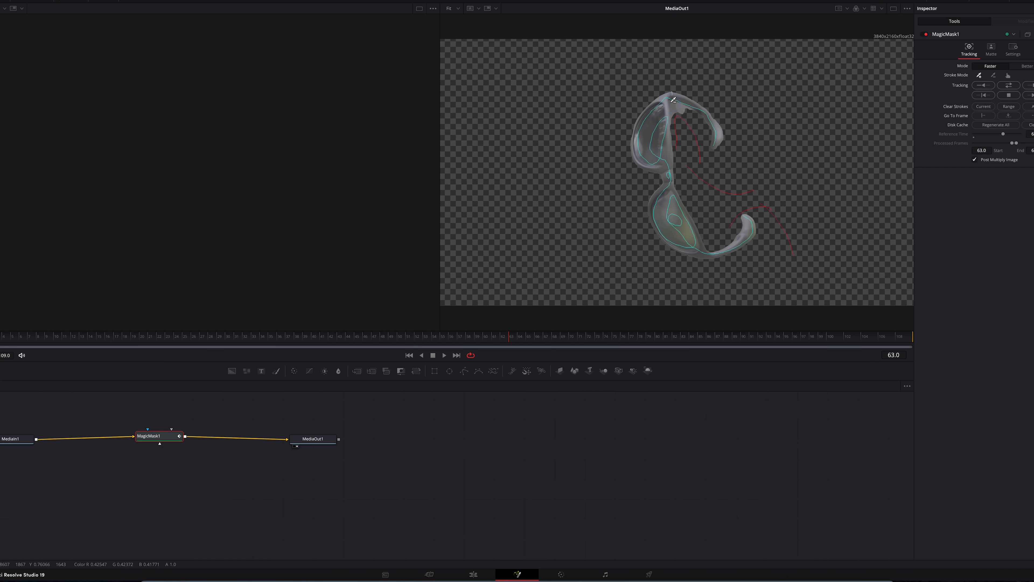
Set the Magic Mask mode to Better and track the sunglasses mask through the clip in both directions.
{"action": "left_click", "coordinate": [1024, 66]}
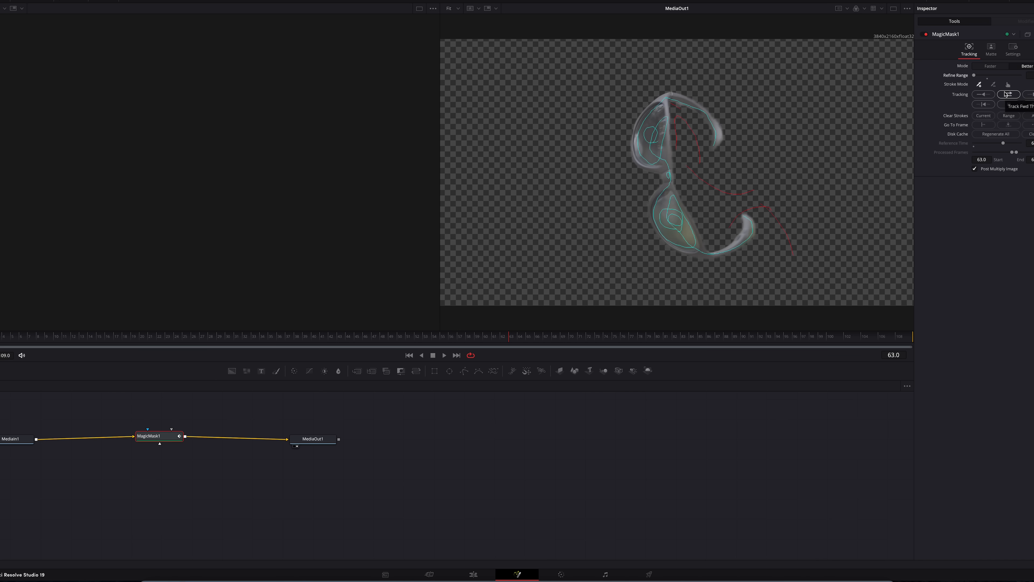
{"action": "left_click", "coordinate": [1005, 95]}
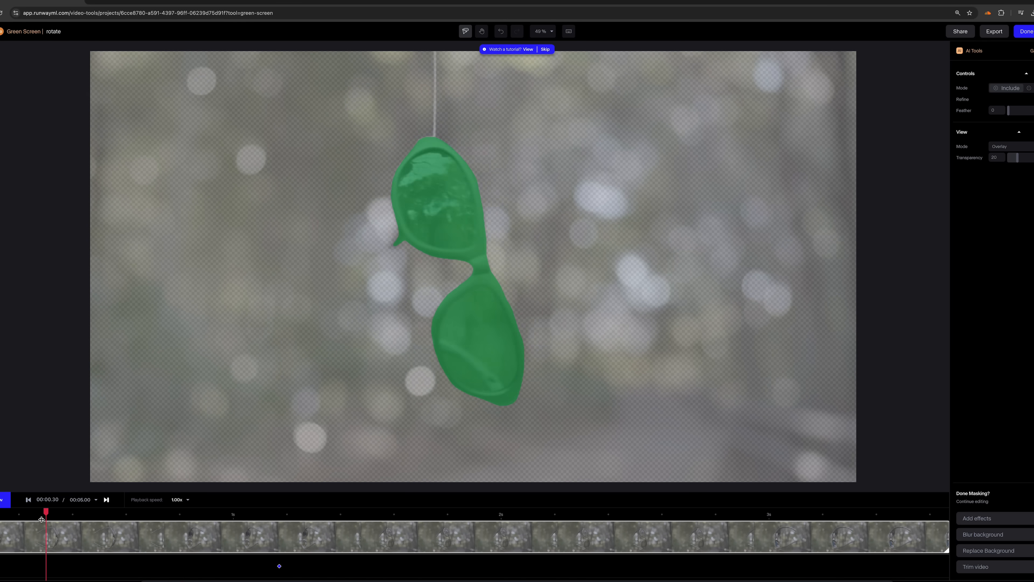
Switch to Runway's Green Screen project for the rotate clip and play and scrub through the sunglasses mask to check it.
{"action": "left_click_drag", "start_coordinate": [0, 515], "coordinate": [0, 515]}
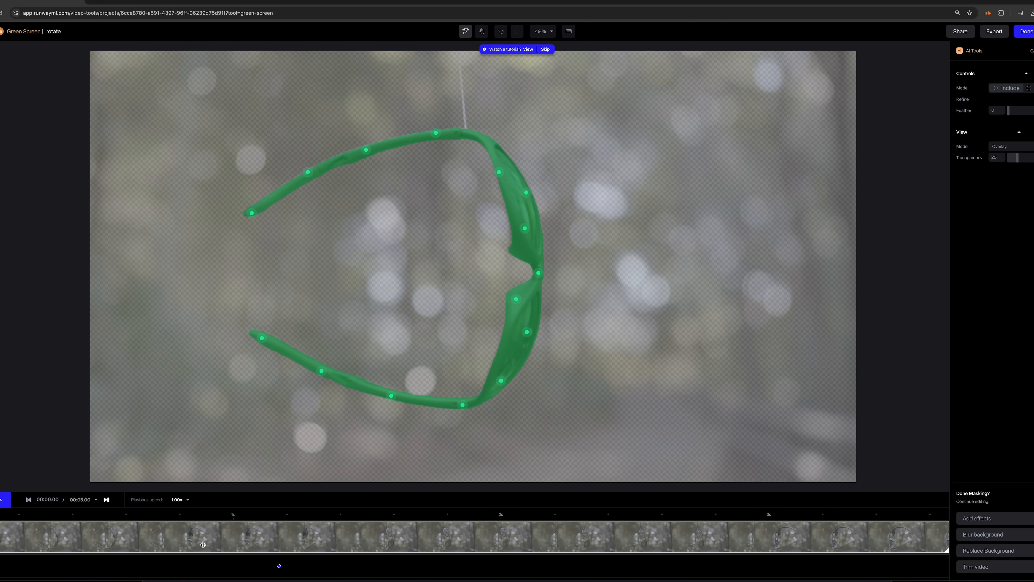
{"action": "key", "text": "space"}
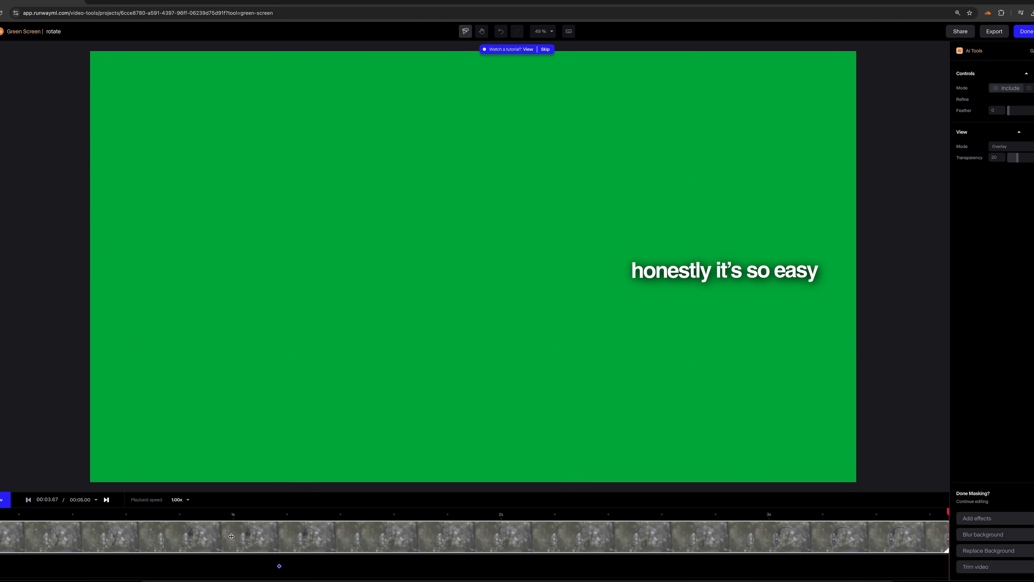
{"action": "left_click_drag", "start_coordinate": [149, 518], "coordinate": [0, 515]}
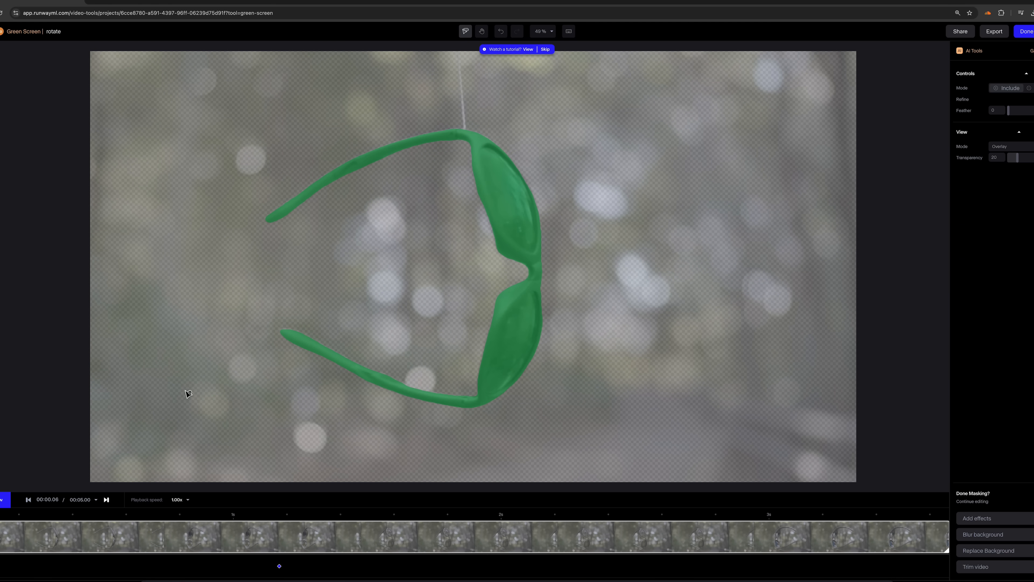
{"action": "left_click_drag", "start_coordinate": [0, 514], "coordinate": [0, 514]}
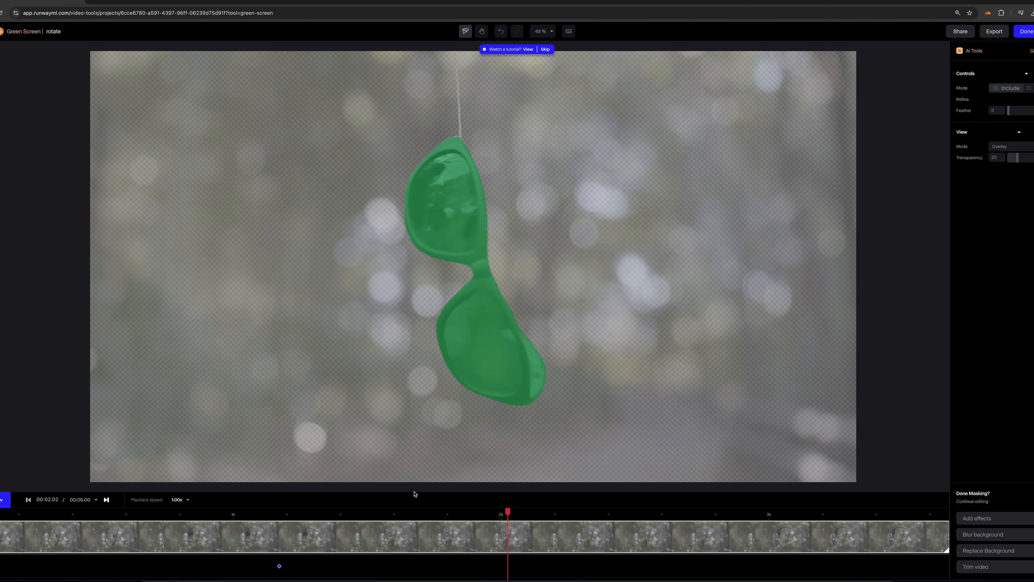
Refine the sunglasses mask with include points at 00:02.03 and check the frames that follow.
{"action": "left_click_drag", "start_coordinate": [435, 513], "coordinate": [511, 514]}
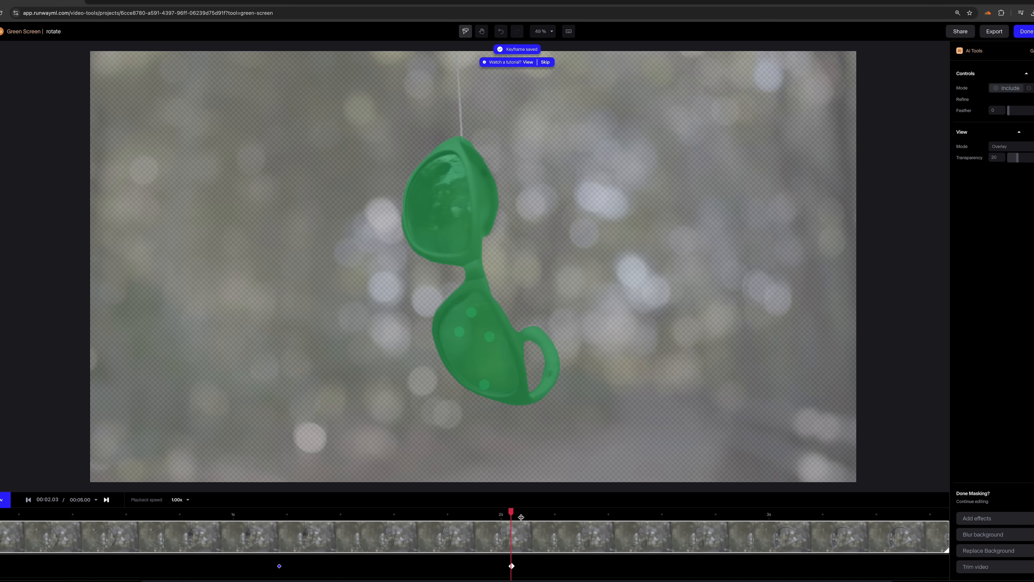
{"action": "left_click_drag", "start_coordinate": [513, 511], "coordinate": [554, 510]}
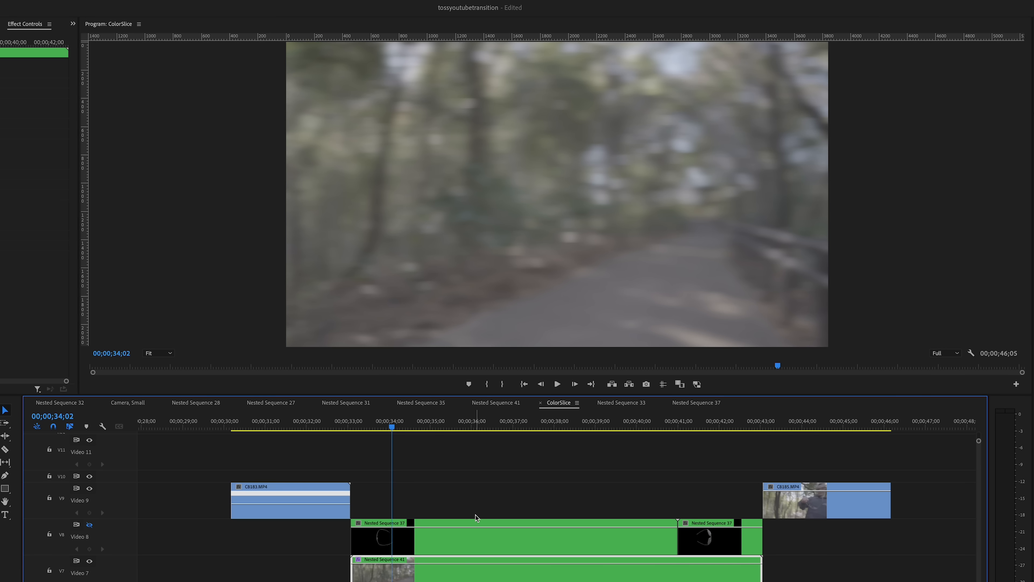
Switch to Premiere Pro and play the section with the masked sunglasses over the right-to-left moving background.
{"action": "key", "text": "space"}
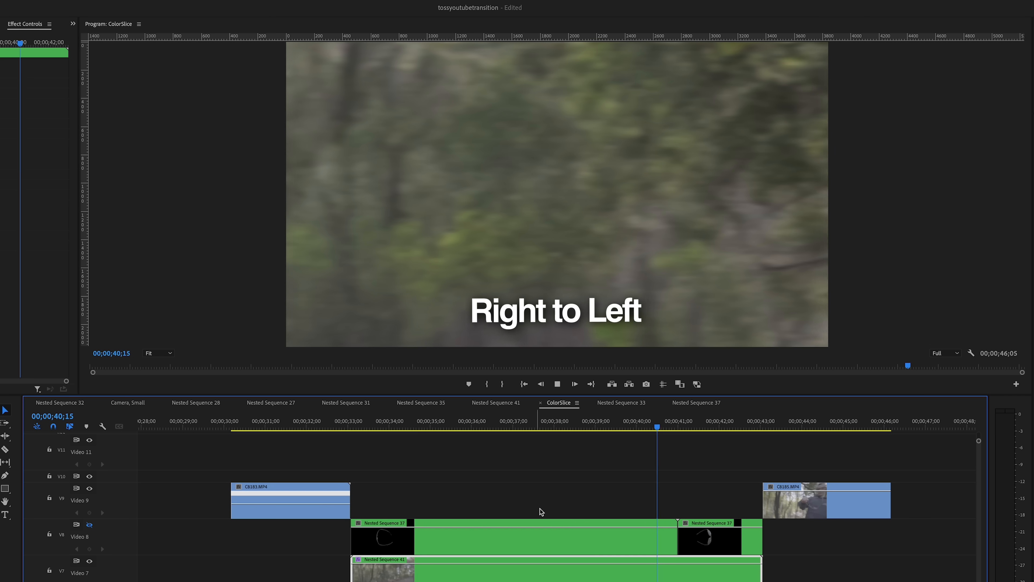
{"action": "key", "text": "space"}
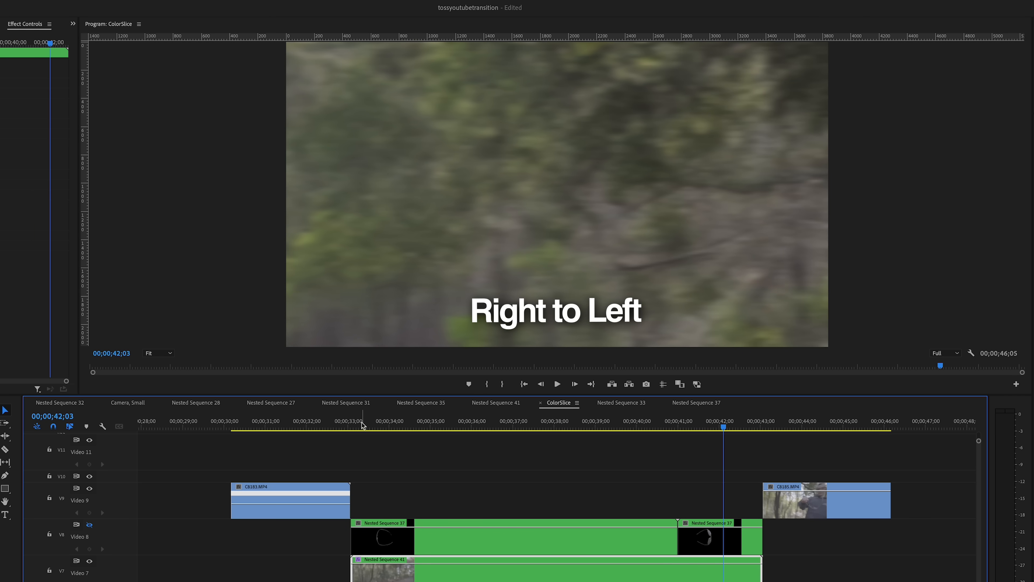
{"action": "left_click", "coordinate": [360, 425]}
{"action": "key", "text": "space"}
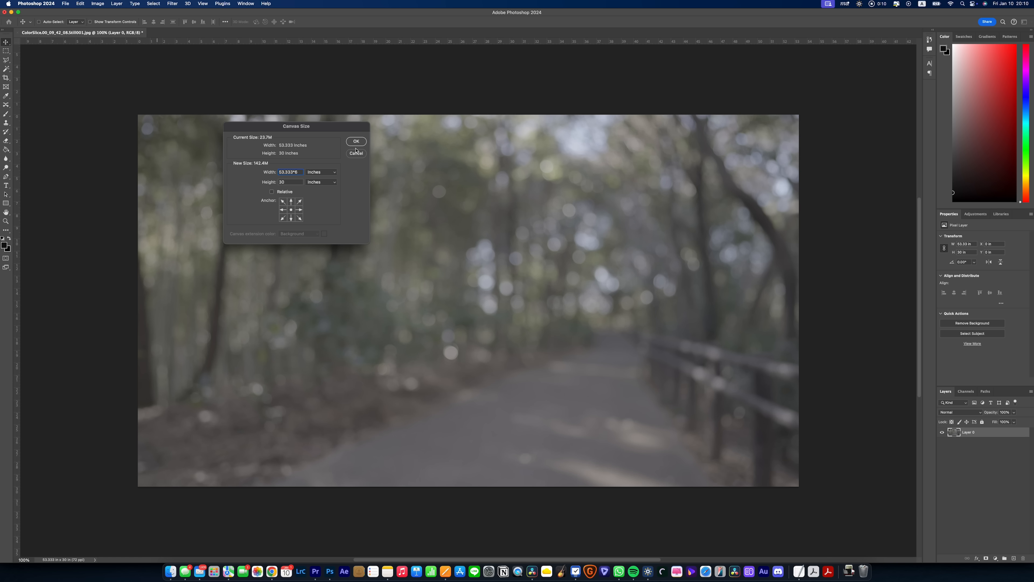
Switch to Photoshop, widen the background still's canvas to 53.333*6 inches and fit the whole canvas in view.
{"action": "left_click", "coordinate": [364, 140]}
{"action": "key", "text": "super+0"}
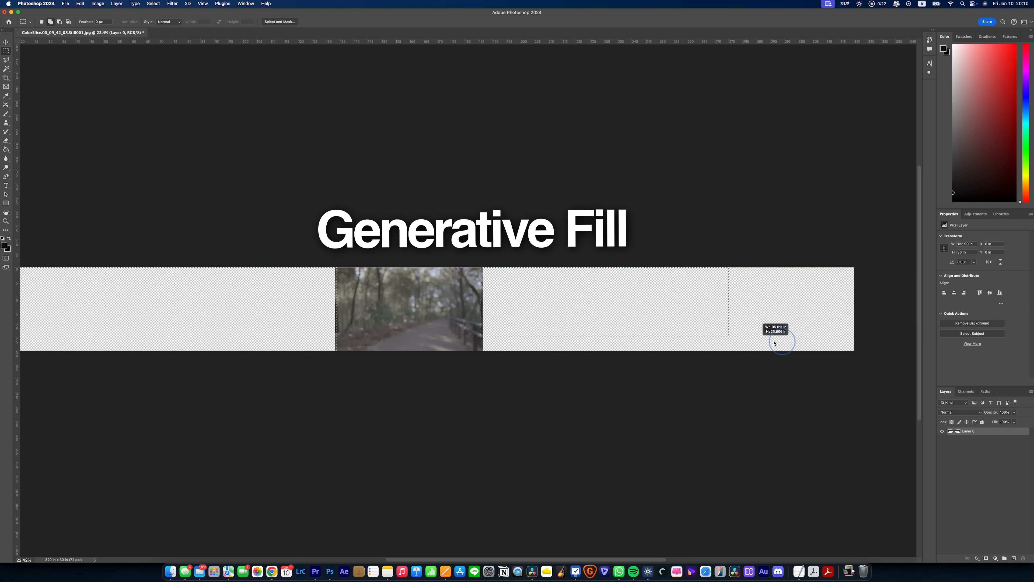
Select the empty canvas areas on both sides of the still and fill them using Generative Fill with the prompt "extend edges".
{"action": "left_click_drag", "start_coordinate": [774, 343], "coordinate": [880, 353]}
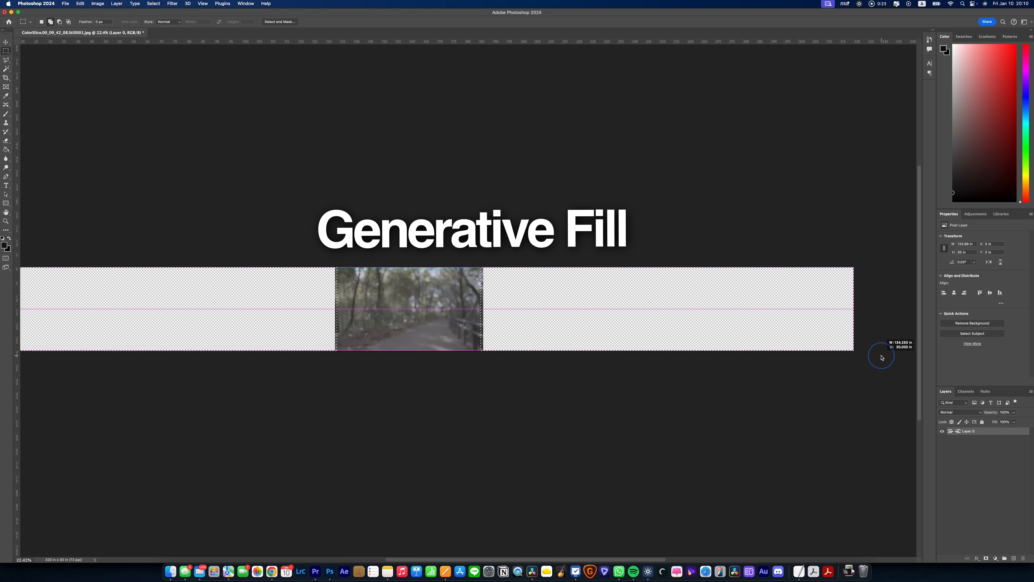
{"action": "left_click", "coordinate": [87, 3]}
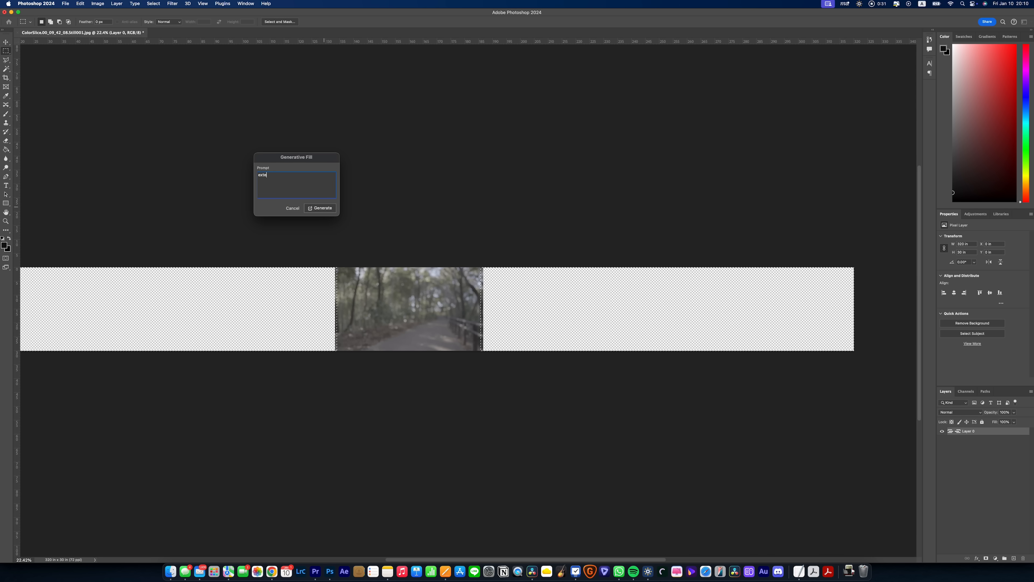
{"action": "key", "text": "Return"}
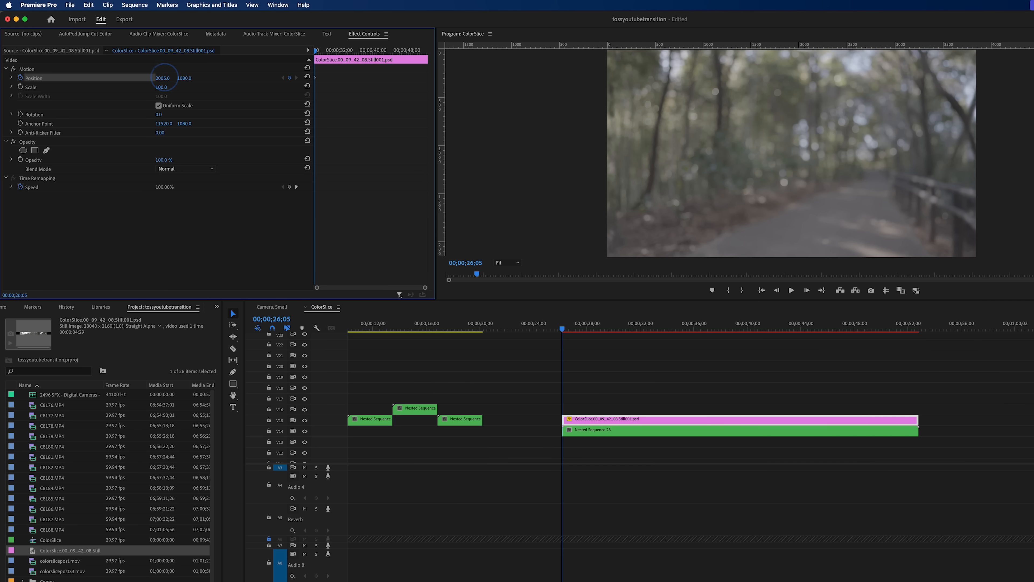
Switch to Premiere Pro, set the extended background's horizontal Position to 11479.0 at its starting keyframe, and go near the clip's end.
{"action": "left_click_drag", "start_coordinate": [163, 77], "coordinate": [164, 77]}
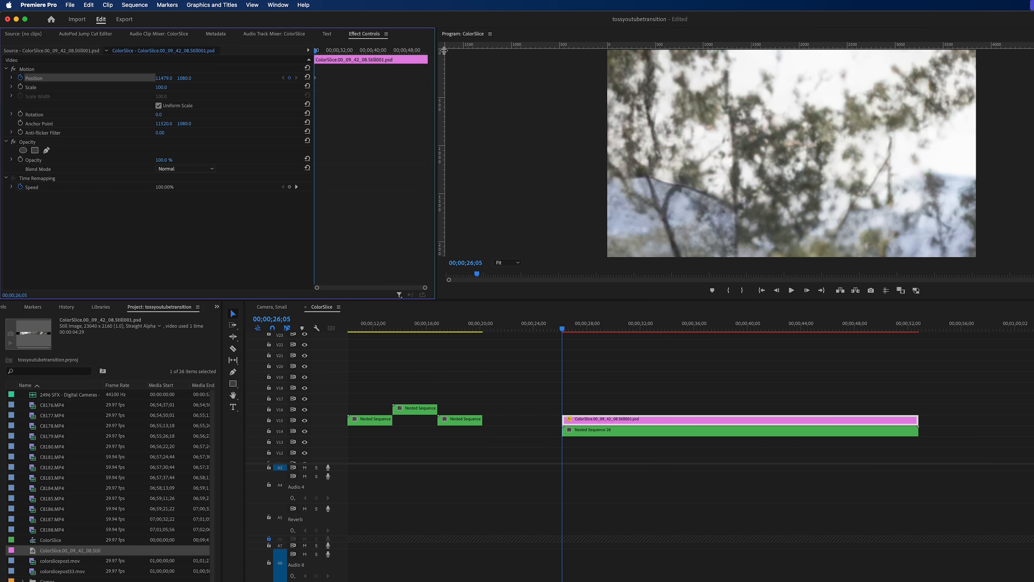
{"action": "left_click_drag", "start_coordinate": [412, 50], "coordinate": [416, 51]}
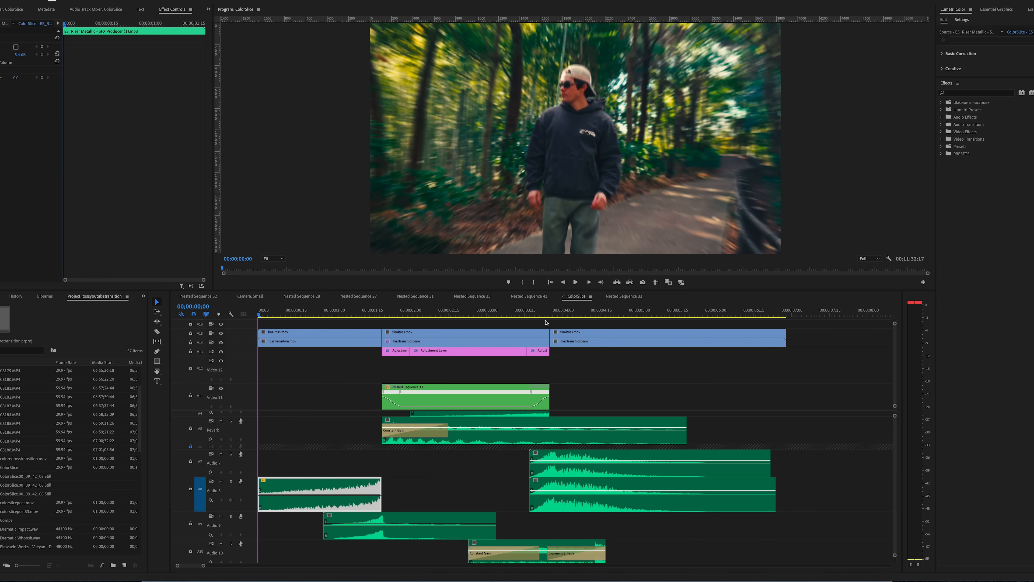
Play the finished color-graded sunglasses toss transition with its layered sound effects to review it.
{"action": "left_click", "coordinate": [616, 381]}
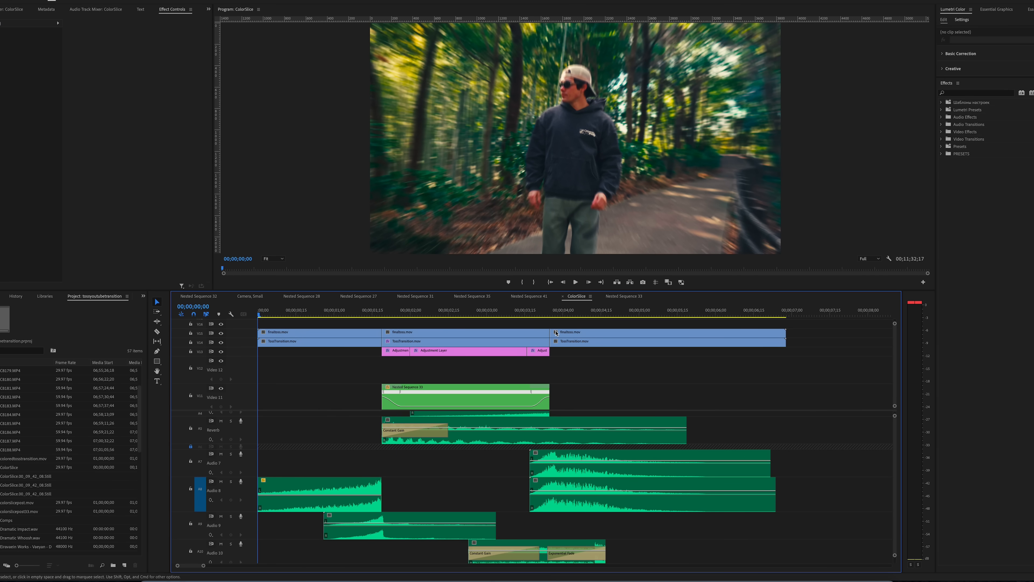
{"action": "key", "text": "space"}
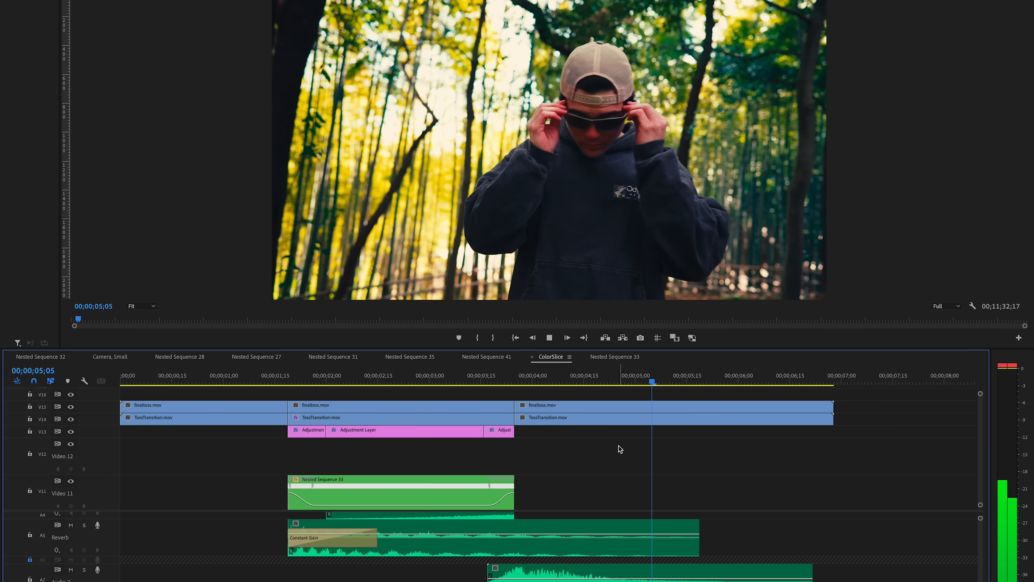
{"action": "scroll", "coordinate": [401, 470], "scroll_direction": "down", "scroll_amount": 3}
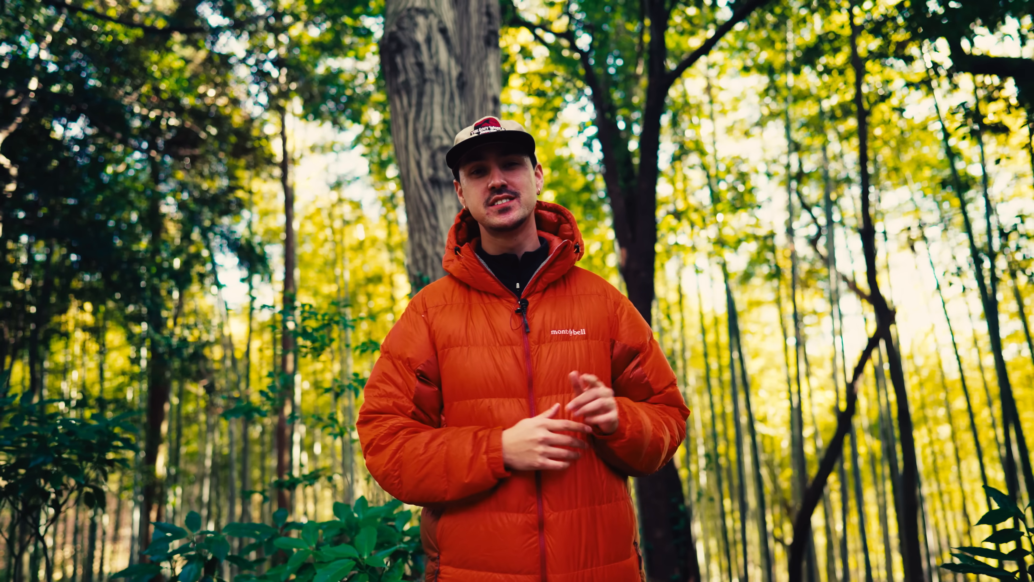